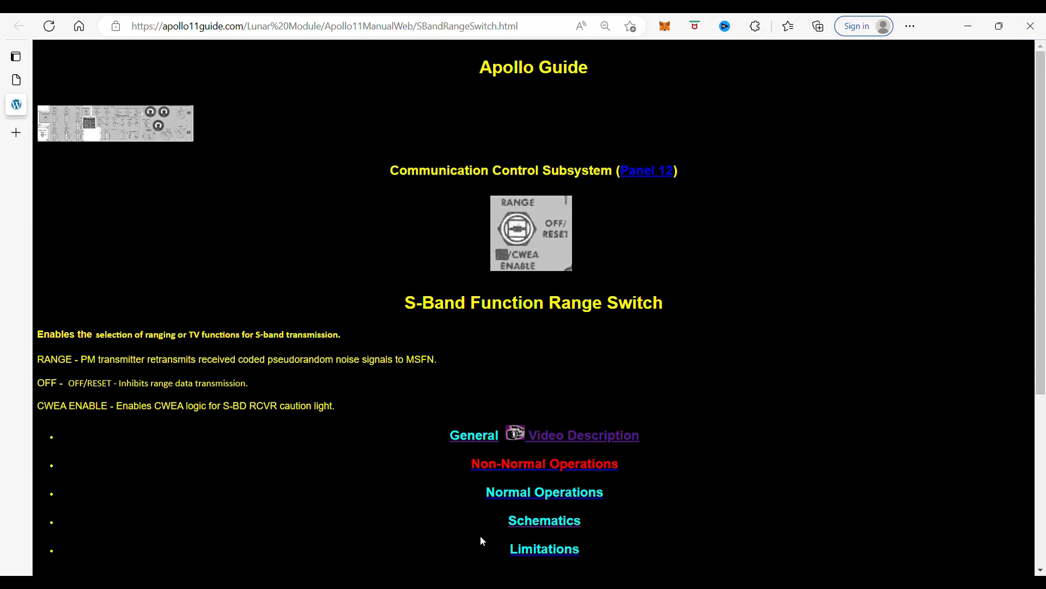
- Open the S-Band transmitter schematic for the range switch
{"action": "left_click", "coordinate": [550, 527]}
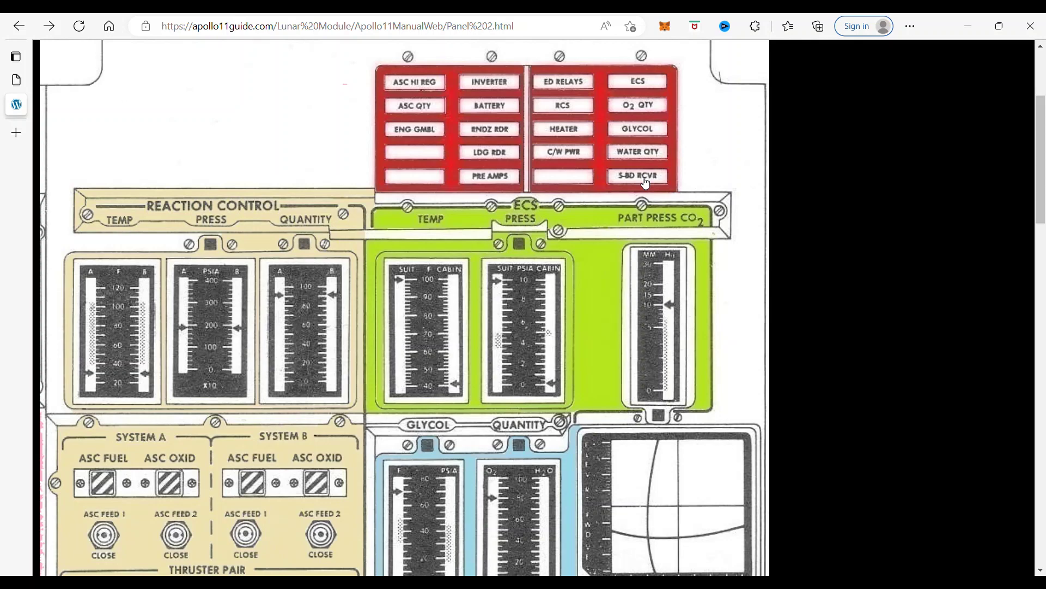
- Open the indicator description for the S-BD RCVR caution light on Panel 2
{"action": "left_click", "coordinate": [645, 182]}
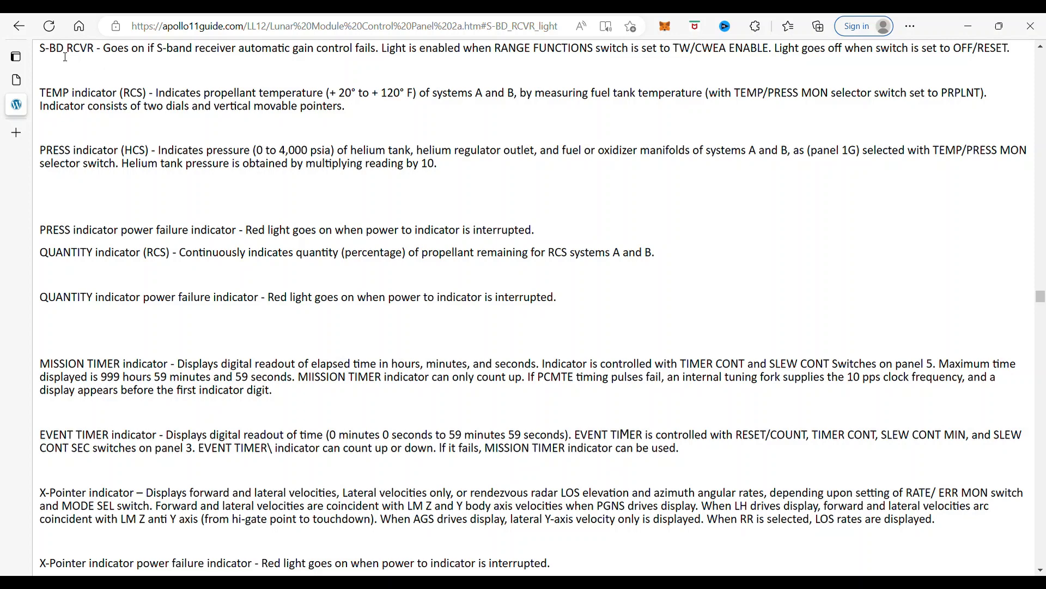
- Go back from the indicator description to the Panel 2 diagram
{"action": "left_click", "coordinate": [29, 29]}
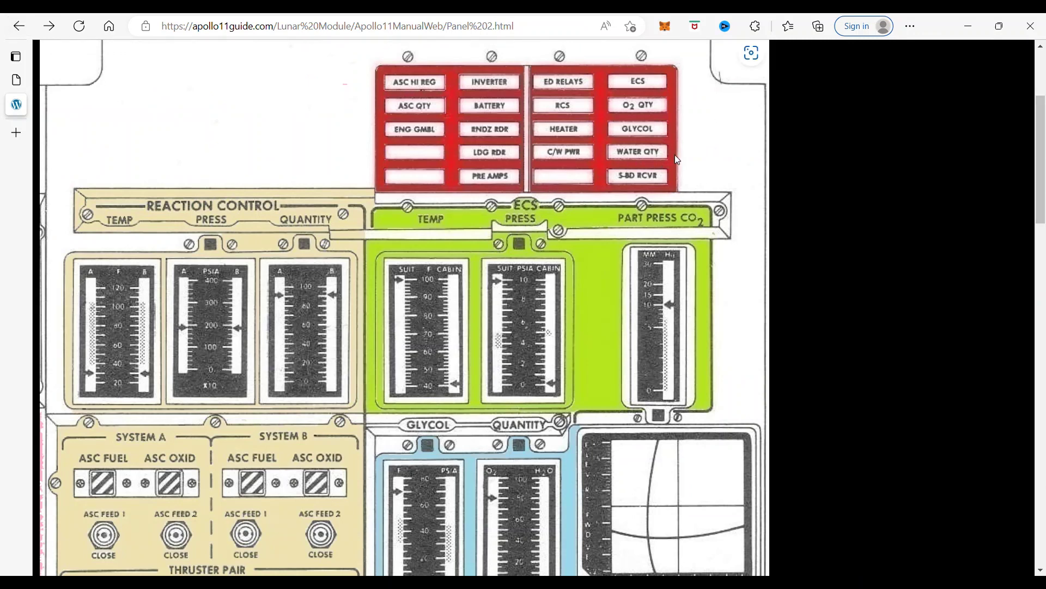
{"action": "mouse_move", "coordinate": [699, 177]}
{"action": "left_click_drag", "start_coordinate": [1042, 132], "coordinate": [1042, 189]}
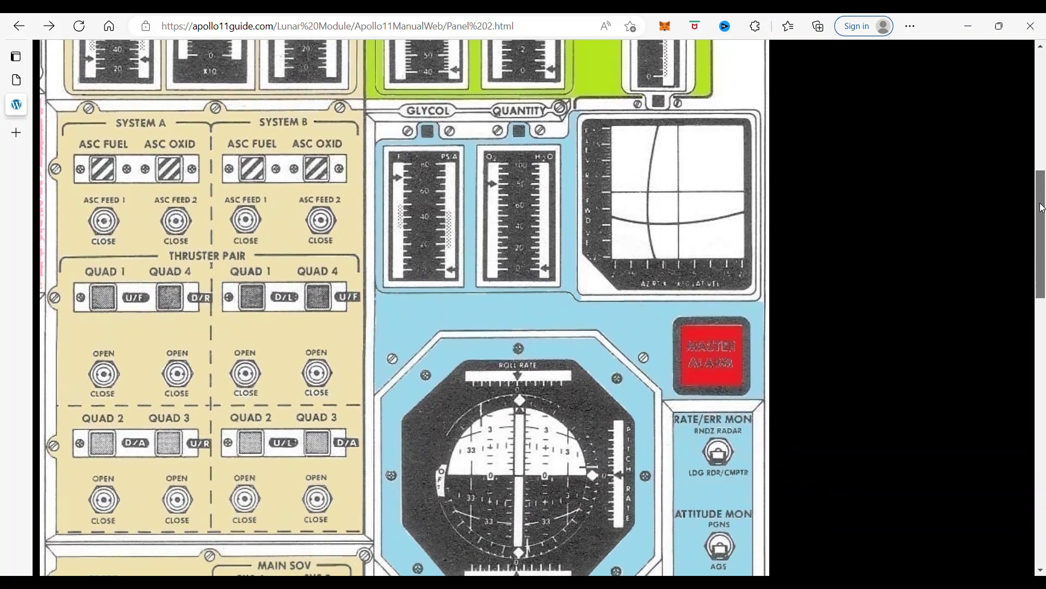
{"action": "left_click_drag", "start_coordinate": [1042, 189], "coordinate": [1040, 251]}
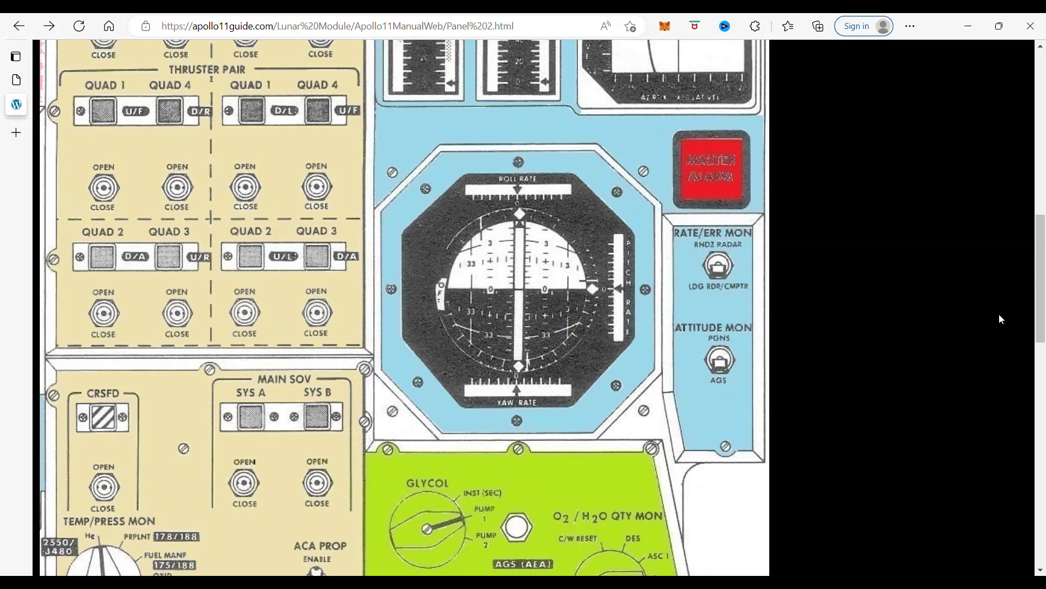
{"action": "left_click_drag", "start_coordinate": [1043, 294], "coordinate": [1040, 131]}
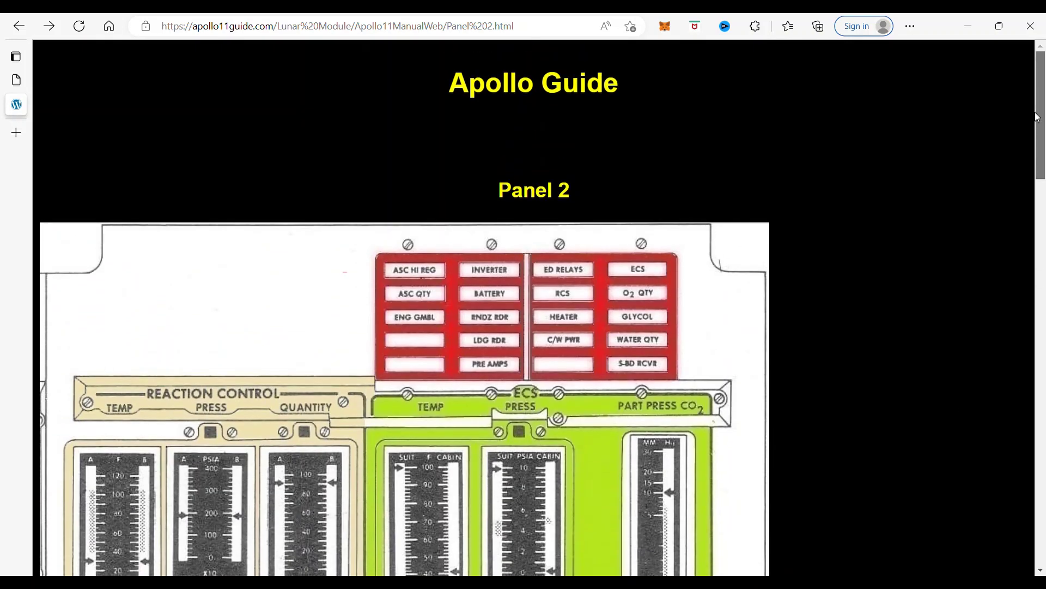